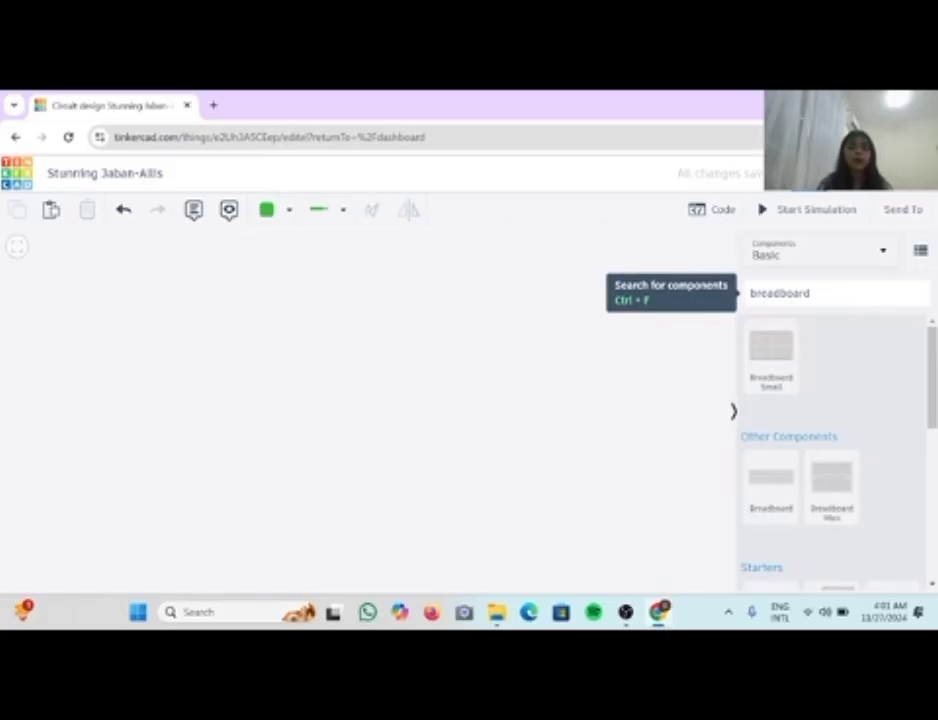
# Place a full-size breadboard on the workplane and seat a 7408 quad AND gate across its centre gap near the middle.
pyautogui.click(835, 293)
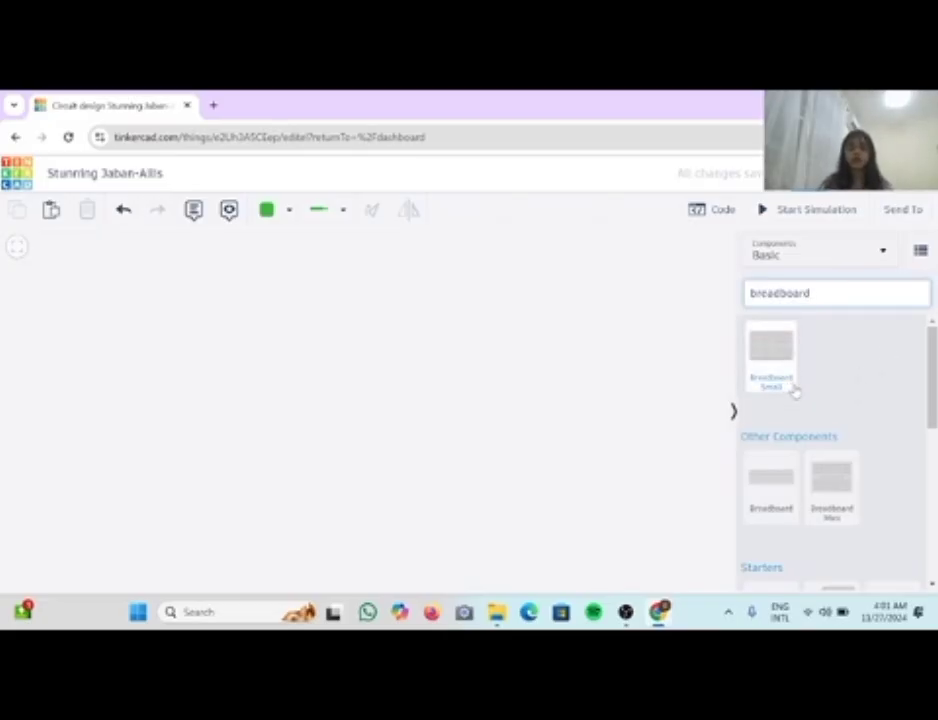
pyautogui.moveTo(845, 509); pyautogui.dragTo(382, 414)
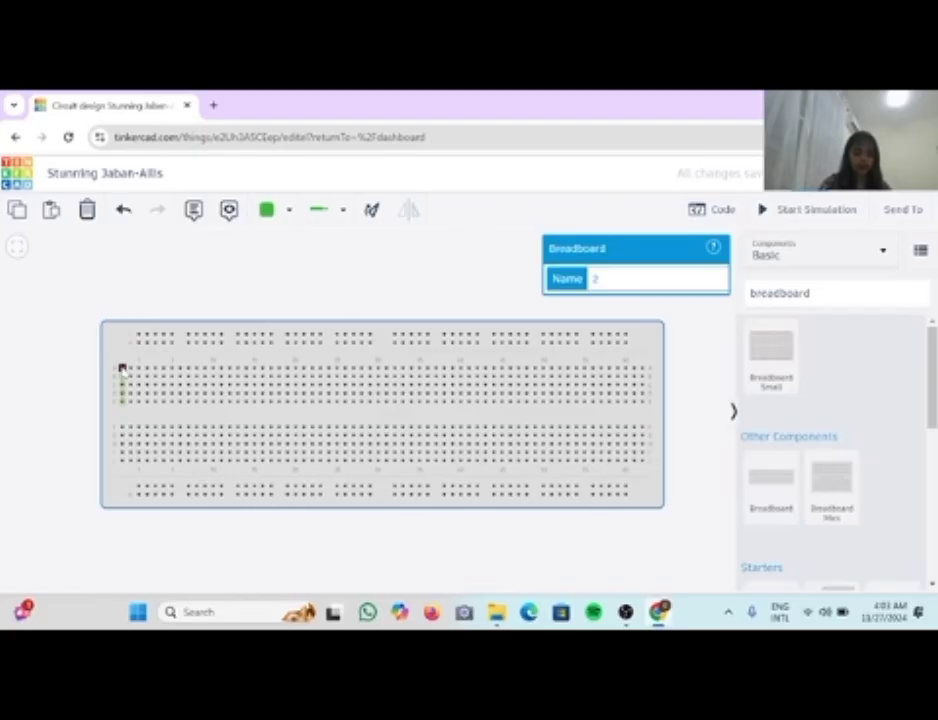
pyautogui.tripleClick(838, 293)
pyautogui.write('740')
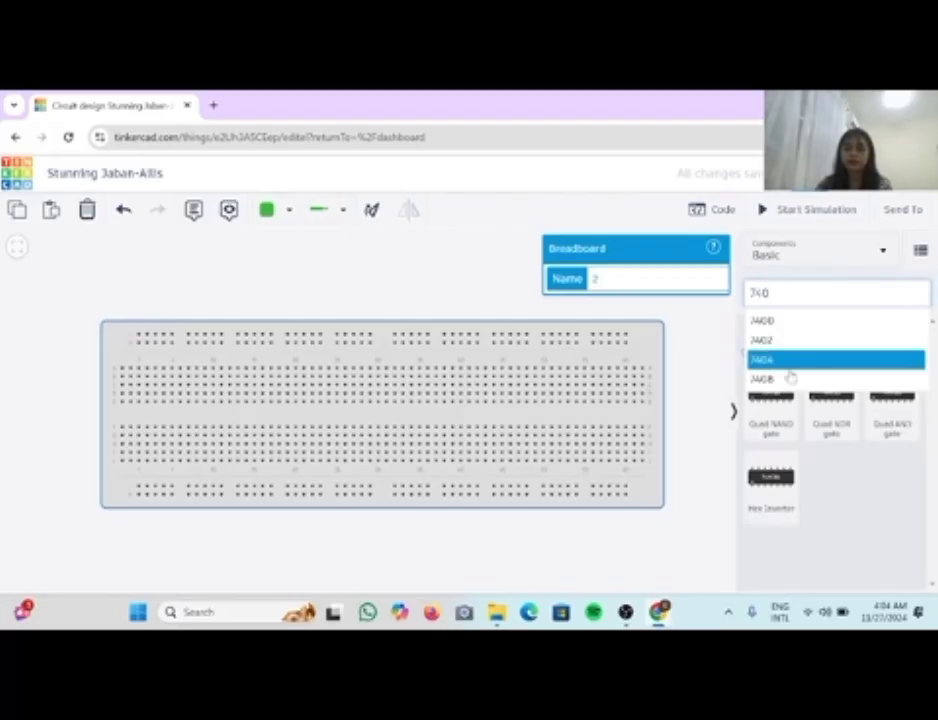
pyautogui.click(791, 377)
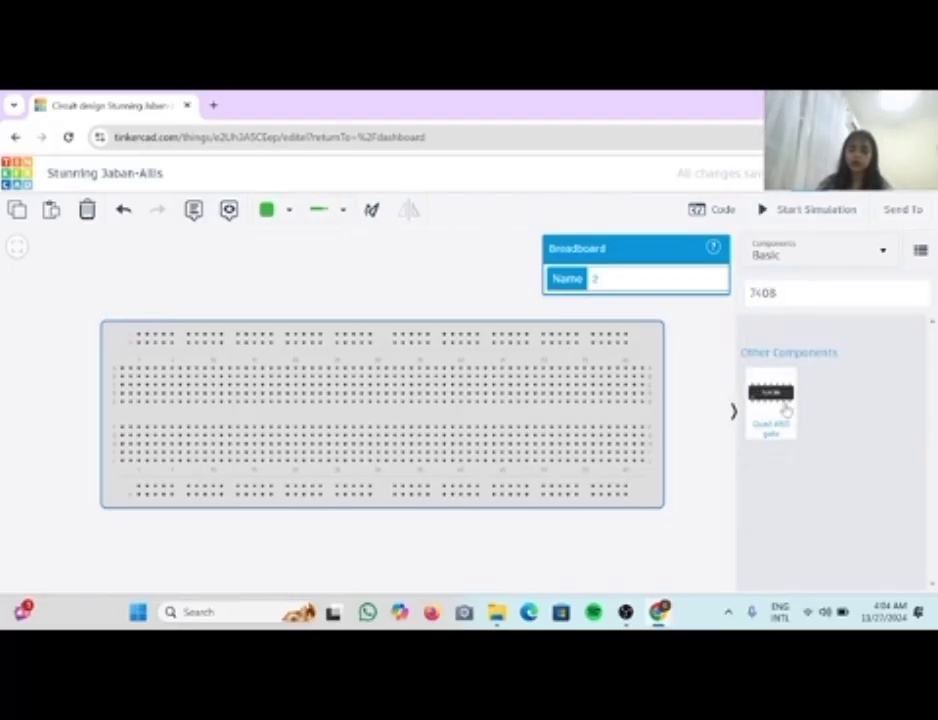
pyautogui.moveTo(772, 418); pyautogui.dragTo(369, 421)
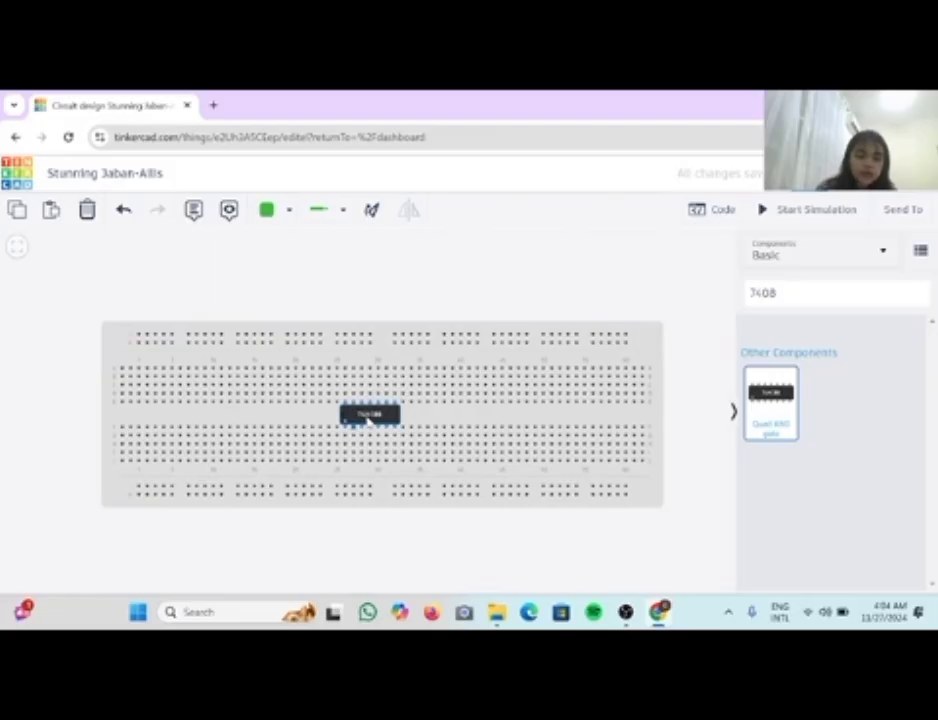
pyautogui.click(369, 421)
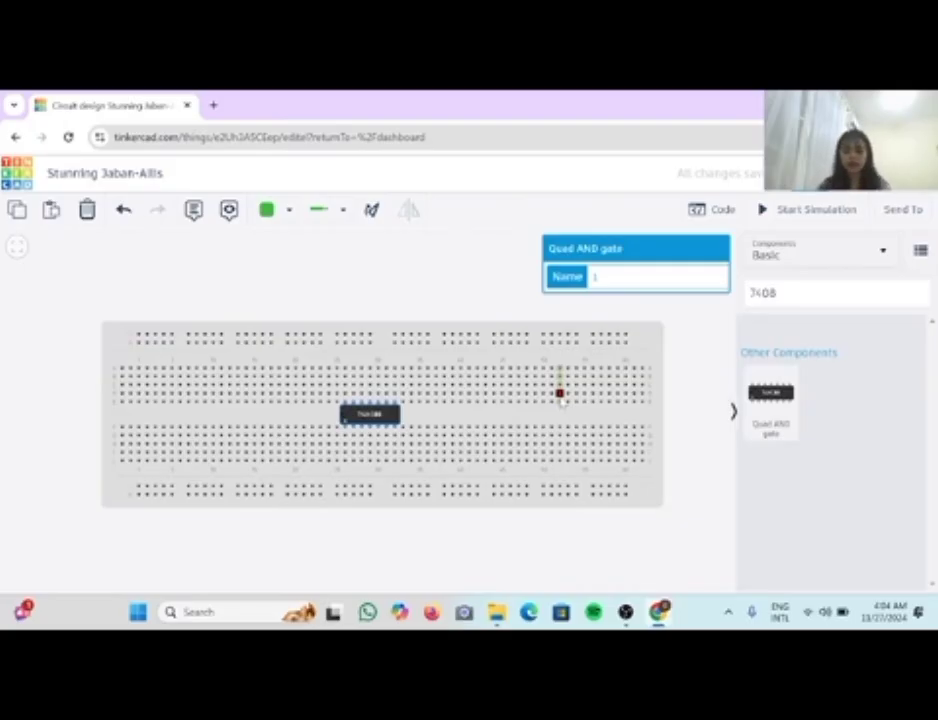
# Add a 1.5V Battery pack with 4 AA batteries and position it just to the right of the breadboard.
pyautogui.click(800, 292)
pyautogui.press('BackSpace')
pyautogui.press('BackSpace')
pyautogui.press('BackSpace')
pyautogui.press('BackSpace')
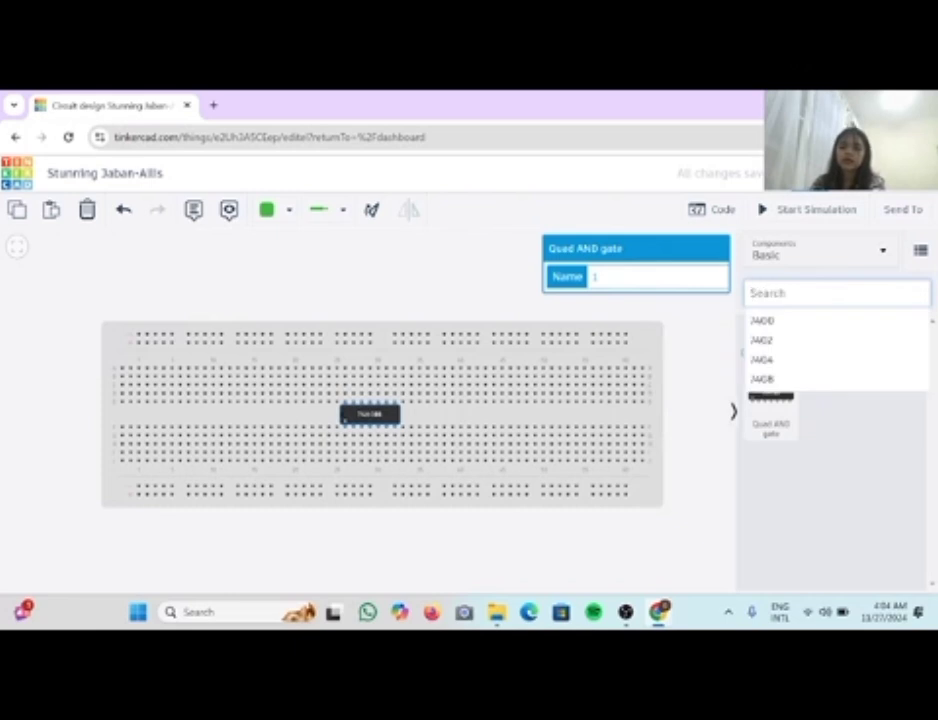
pyautogui.write('battery')
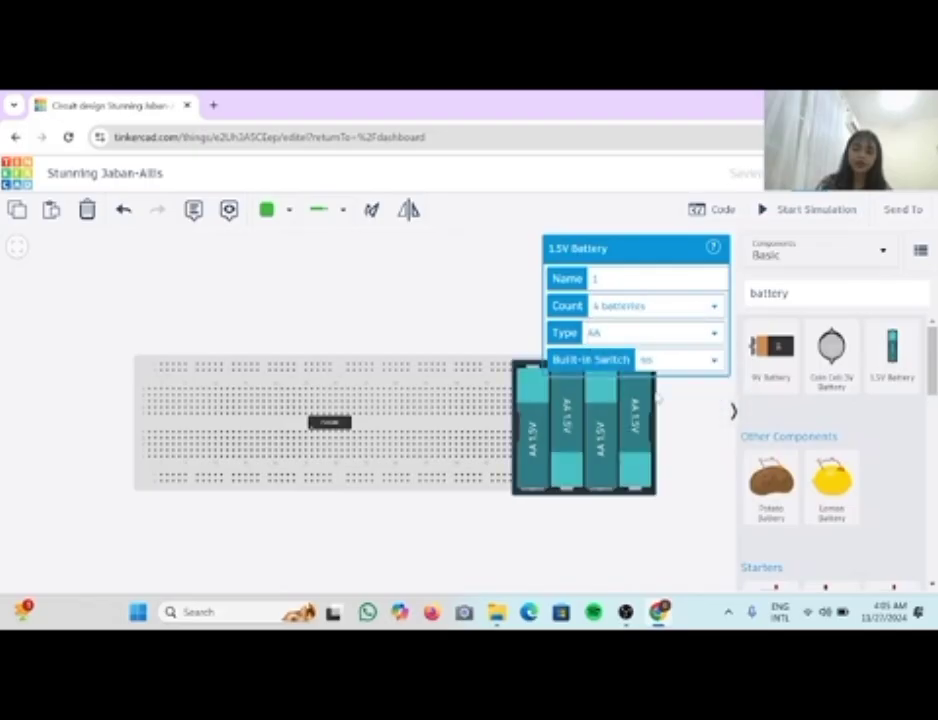
pyautogui.moveTo(620, 450); pyautogui.dragTo(648, 442)
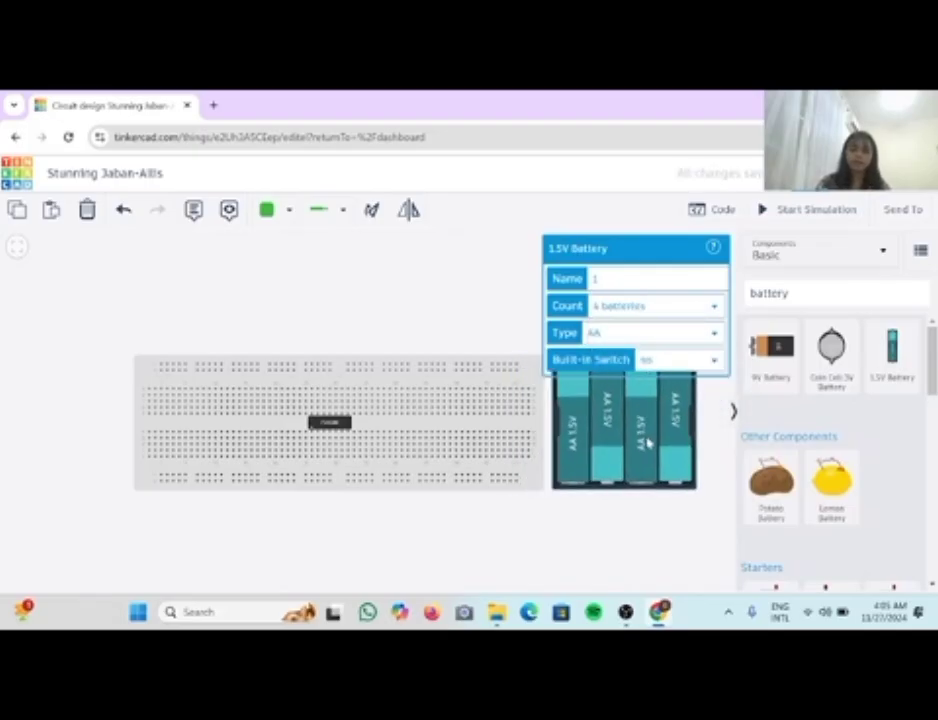
pyautogui.click(576, 555)
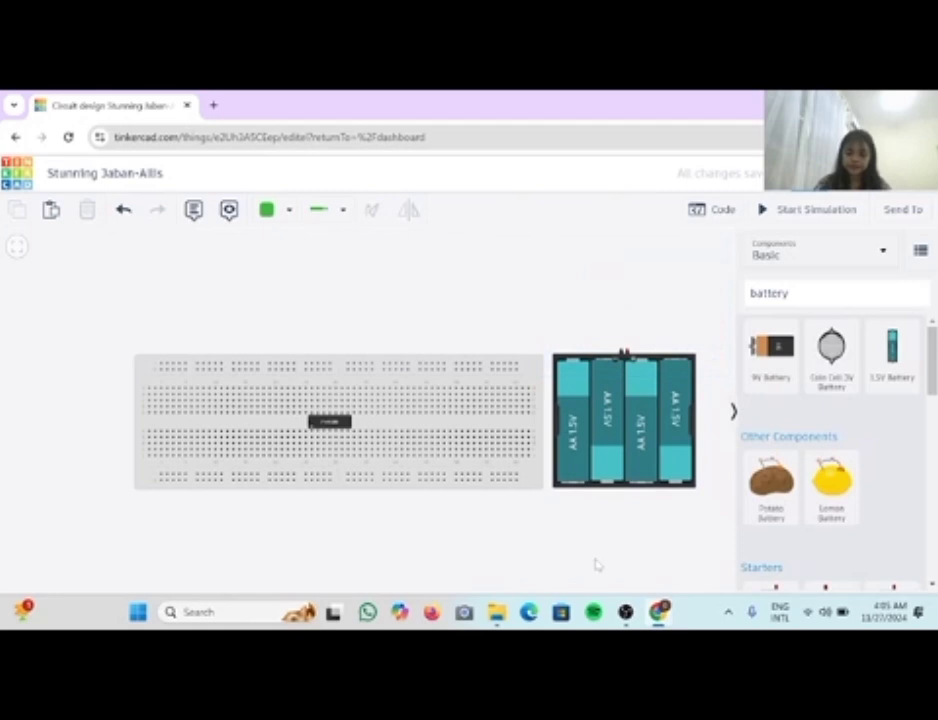
# Run a red wire from the battery pack's positive terminal around to the left end of the breadboard's upper positive rail.
pyautogui.click(624, 351)
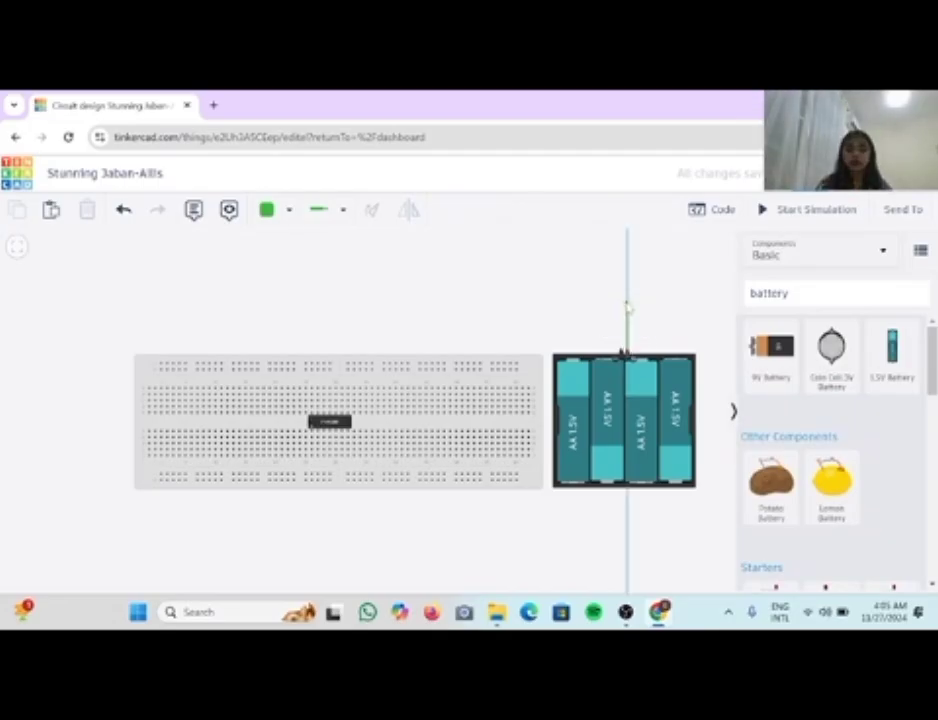
pyautogui.click(626, 299)
pyautogui.click(107, 299)
pyautogui.click(107, 368)
pyautogui.click(160, 368)
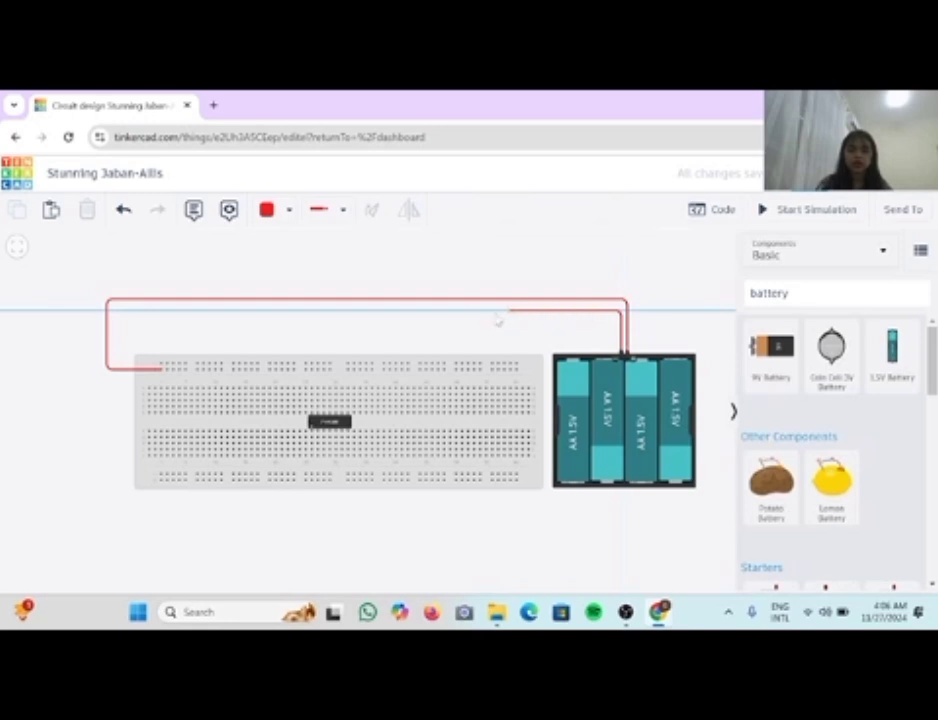
# Route a black wire from the battery pack's negative terminal to the left end of the upper negative rail, straightening its final bend.
pyautogui.click(121, 313)
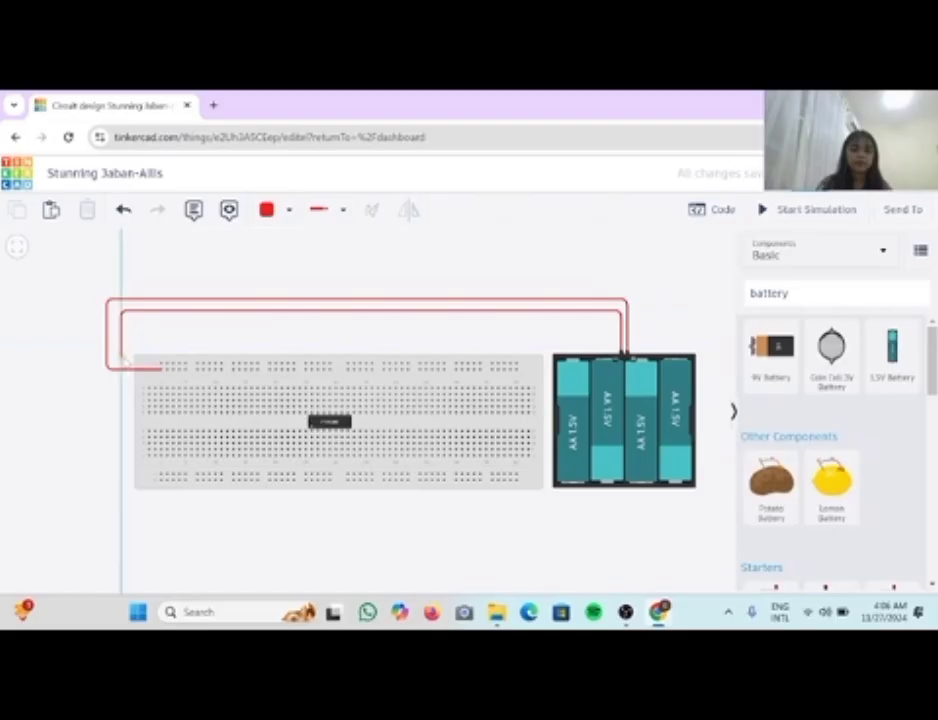
pyautogui.click(122, 361)
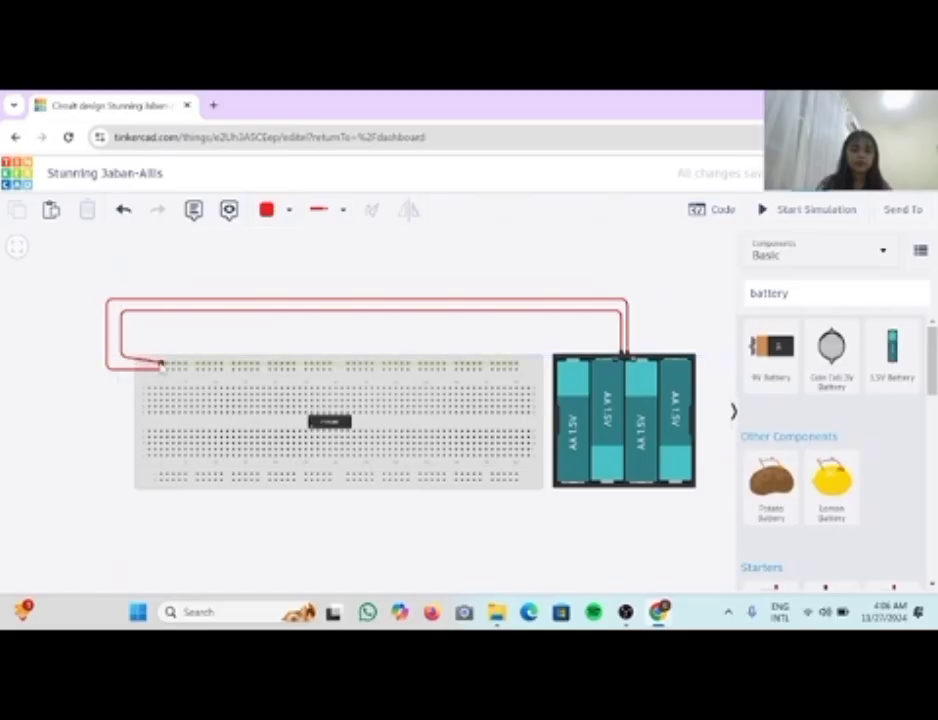
pyautogui.click(159, 366)
pyautogui.moveTo(121, 357); pyautogui.dragTo(121, 364)
pyautogui.click(288, 210)
pyautogui.click(272, 240)
pyautogui.click(400, 262)
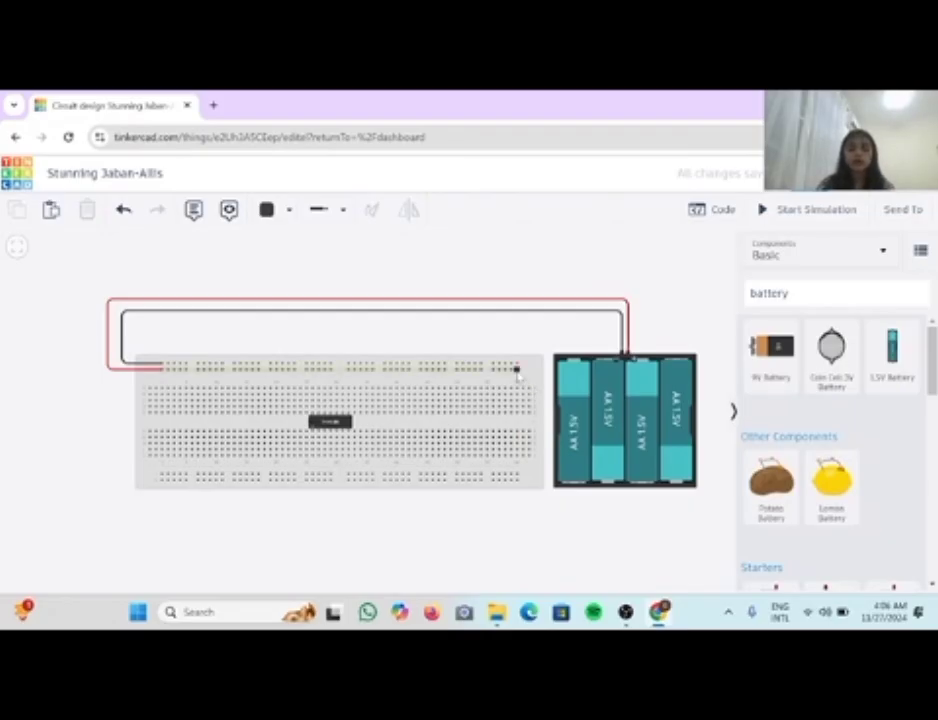
# Link the upper and lower positive rails with a red wire around the breadboard's right end.
pyautogui.click(516, 370)
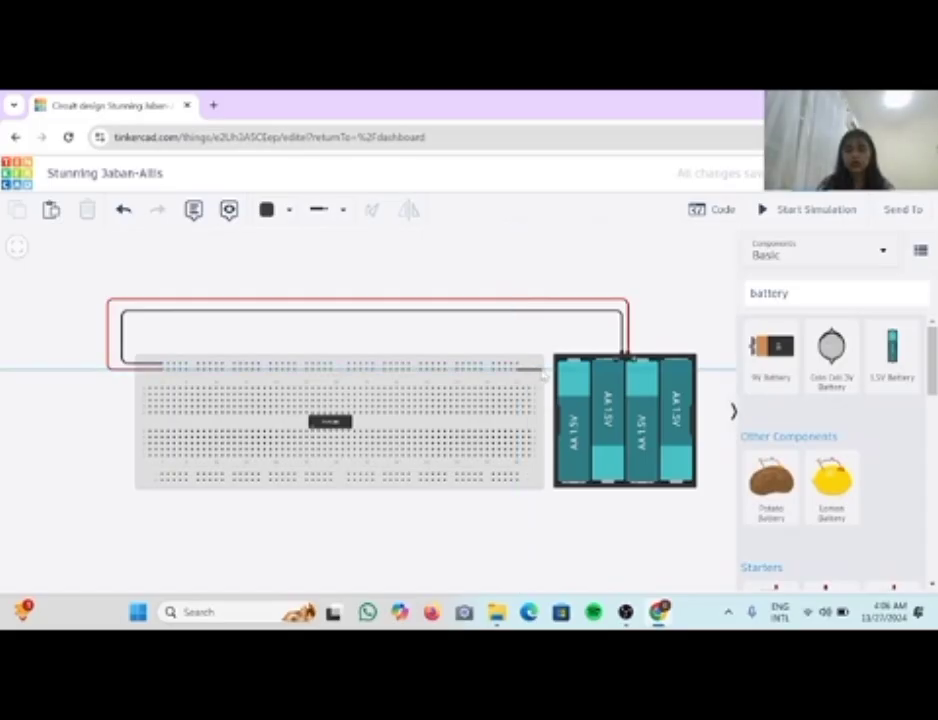
pyautogui.click(538, 373)
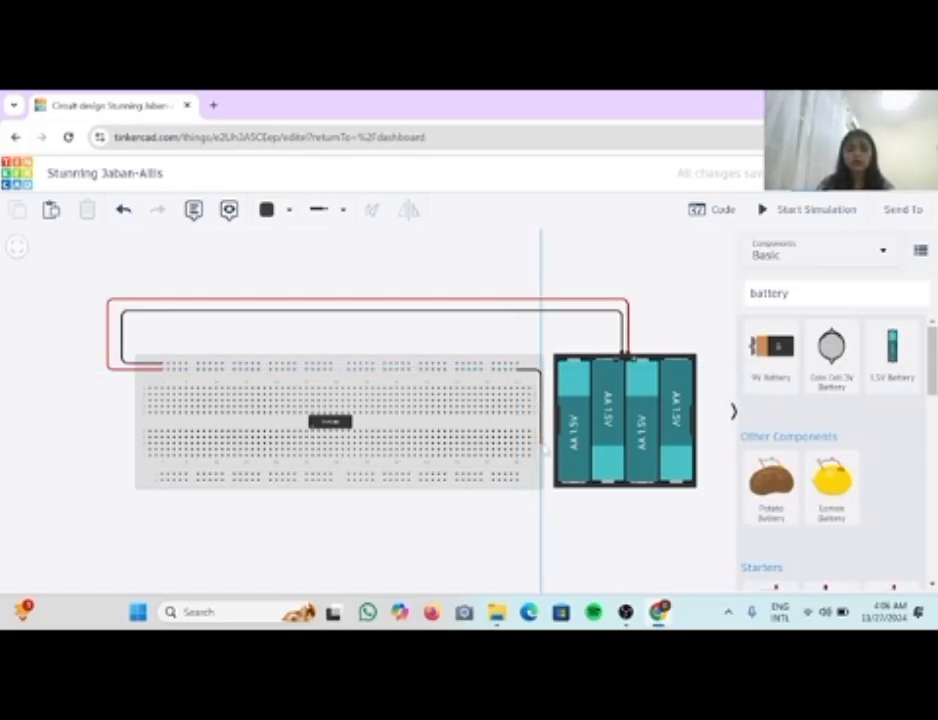
pyautogui.click(540, 440)
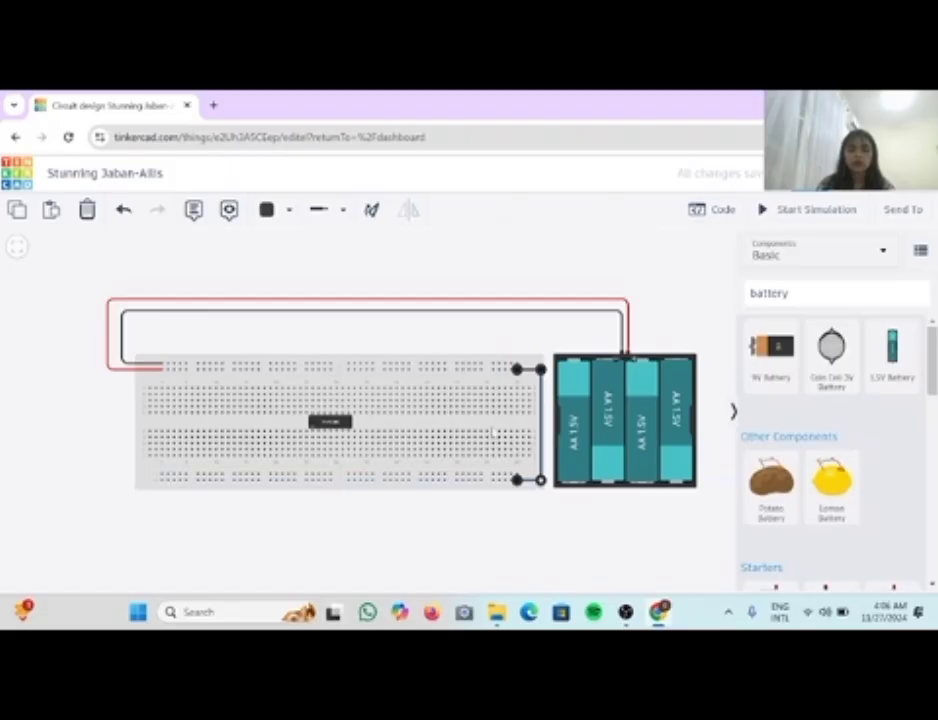
pyautogui.click(285, 212)
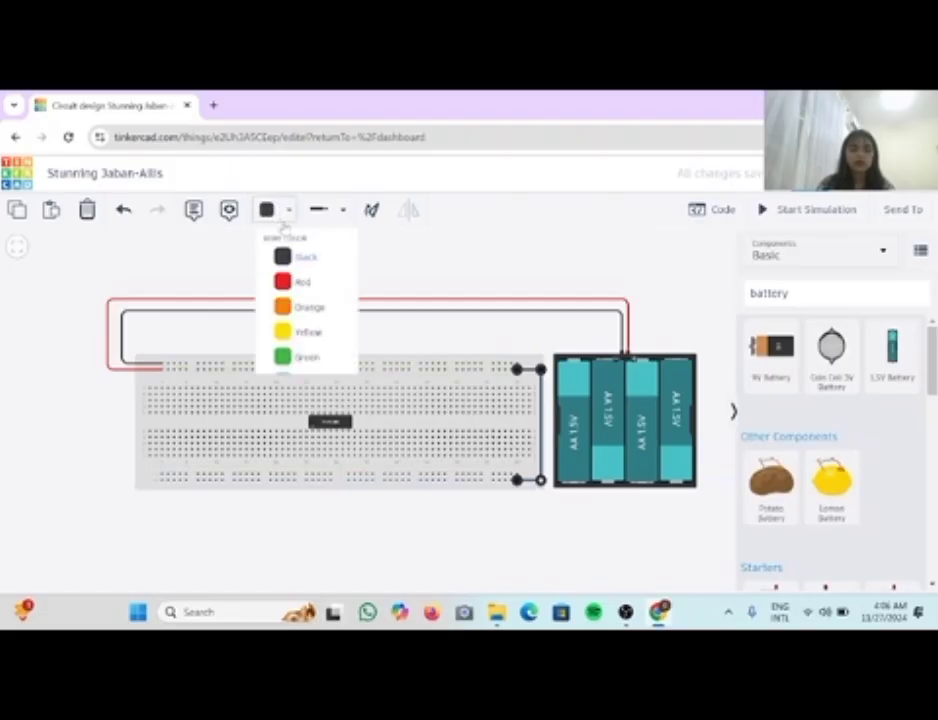
pyautogui.click(312, 283)
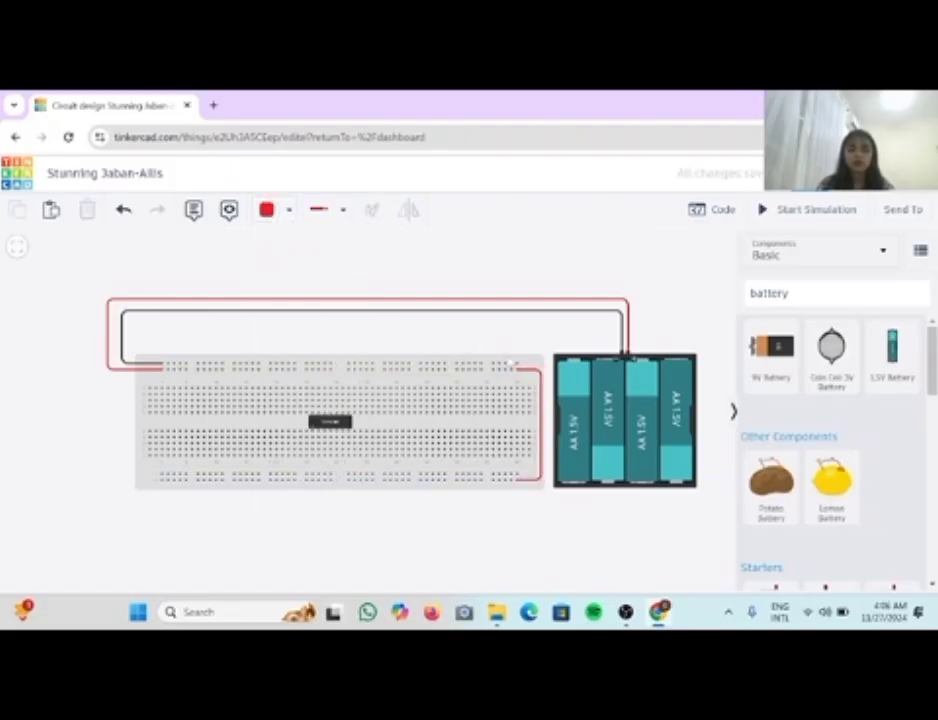
# Link the upper and lower negative rails with a black wire inside the red one at the breadboard's right end.
pyautogui.click(517, 365)
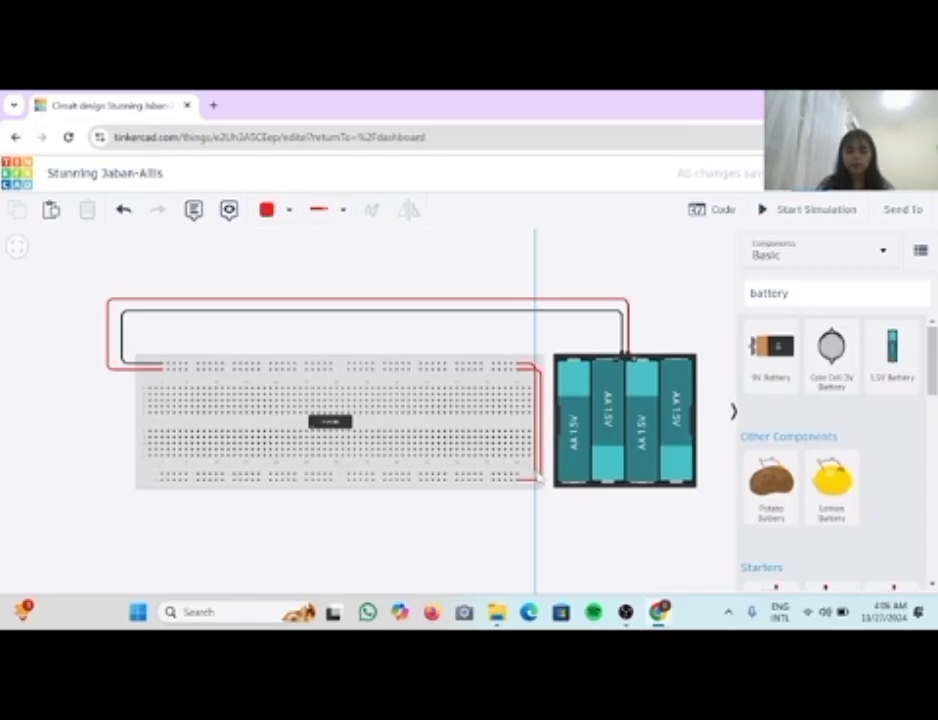
pyautogui.click(522, 476)
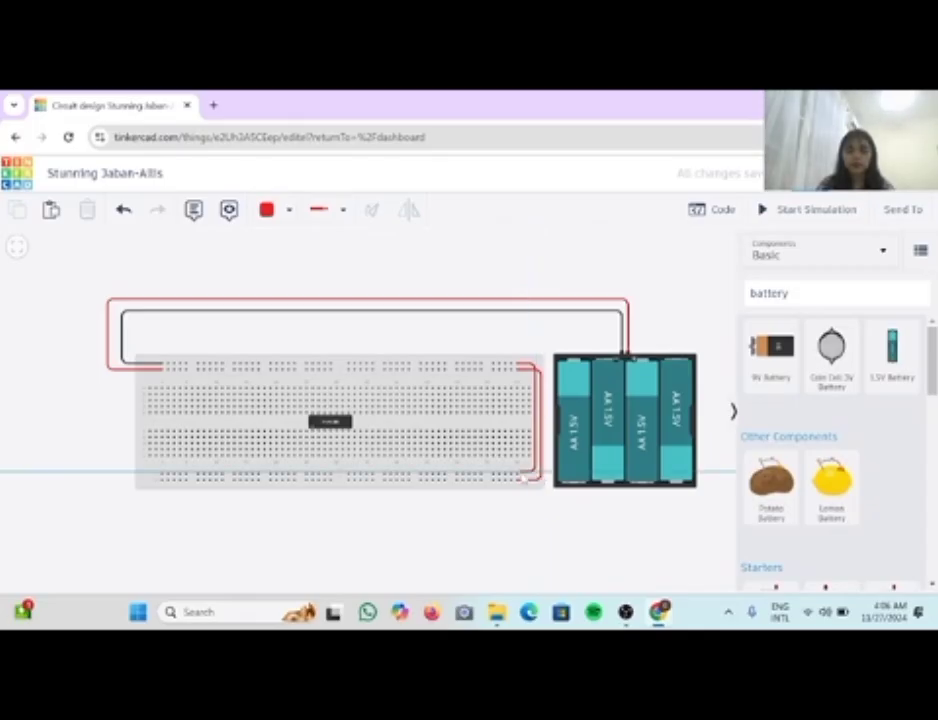
pyautogui.click(535, 472)
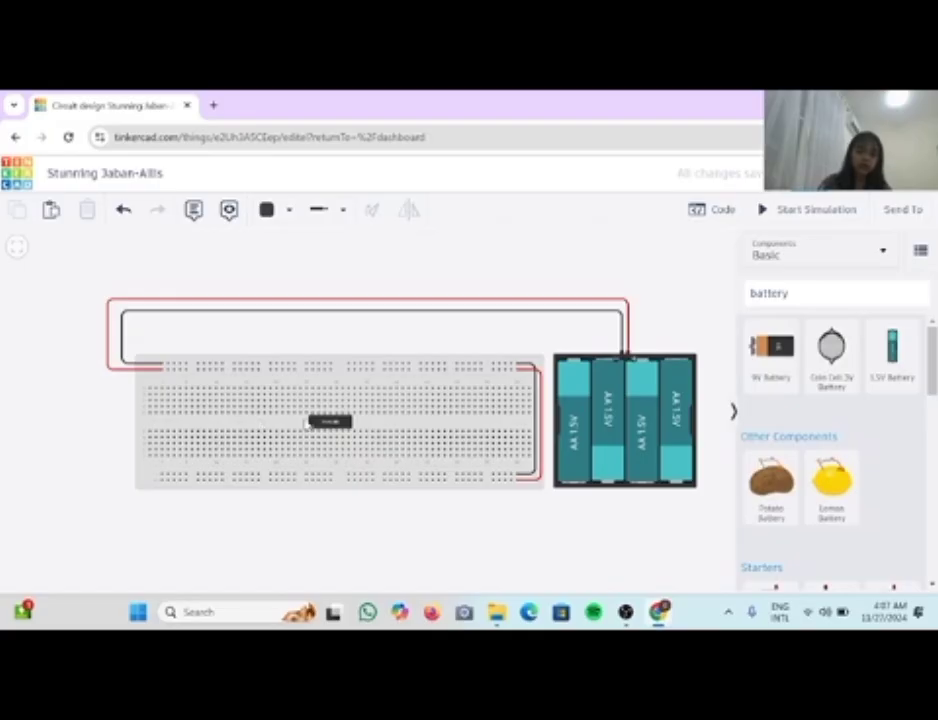
# Wire the 7408's upper-left pin column to the positive rail in red and its lower-right pin column to the negative rail in black.
pyautogui.click(312, 373)
pyautogui.click(308, 370)
pyautogui.click(287, 209)
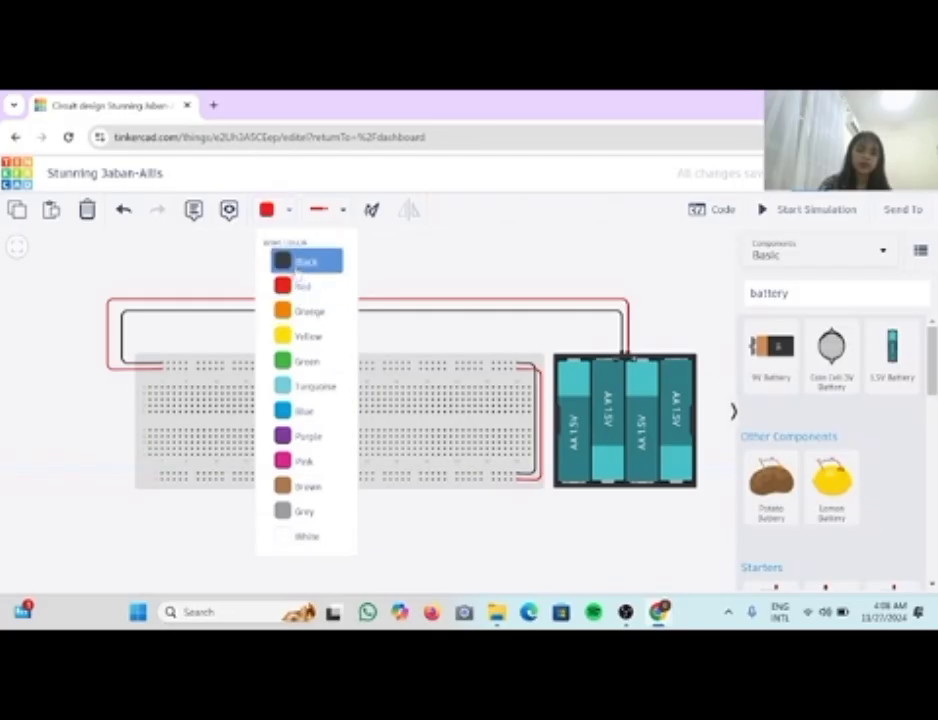
pyautogui.click(298, 263)
pyautogui.click(469, 266)
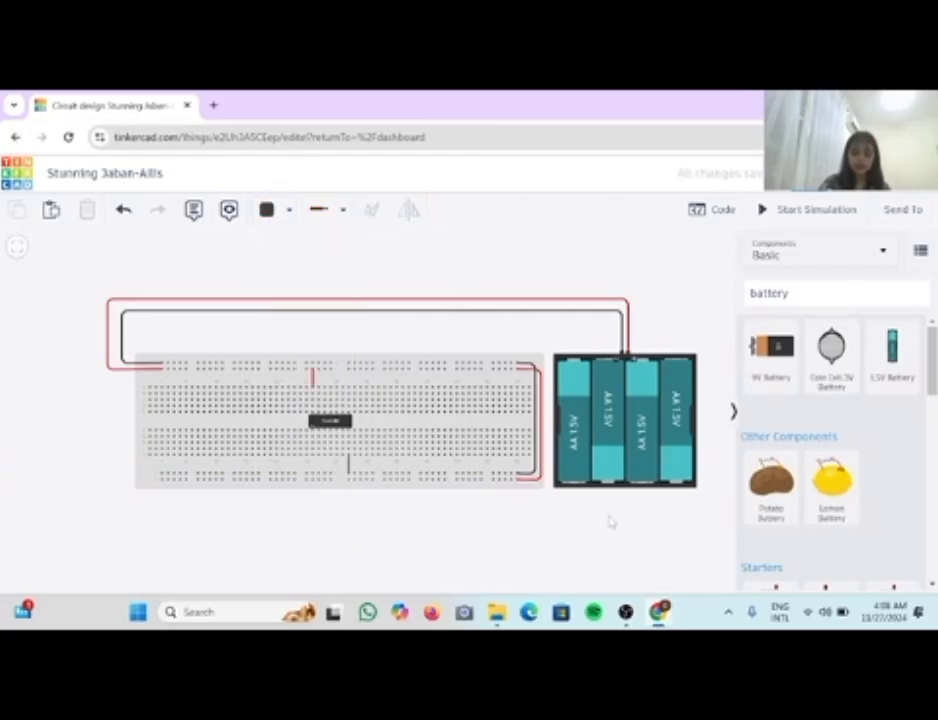
# Place a DIP Switch SPST x 4 across the breadboard's centre gap to the left of the 7408.
pyautogui.tripleClick(836, 293)
pyautogui.write('swi')
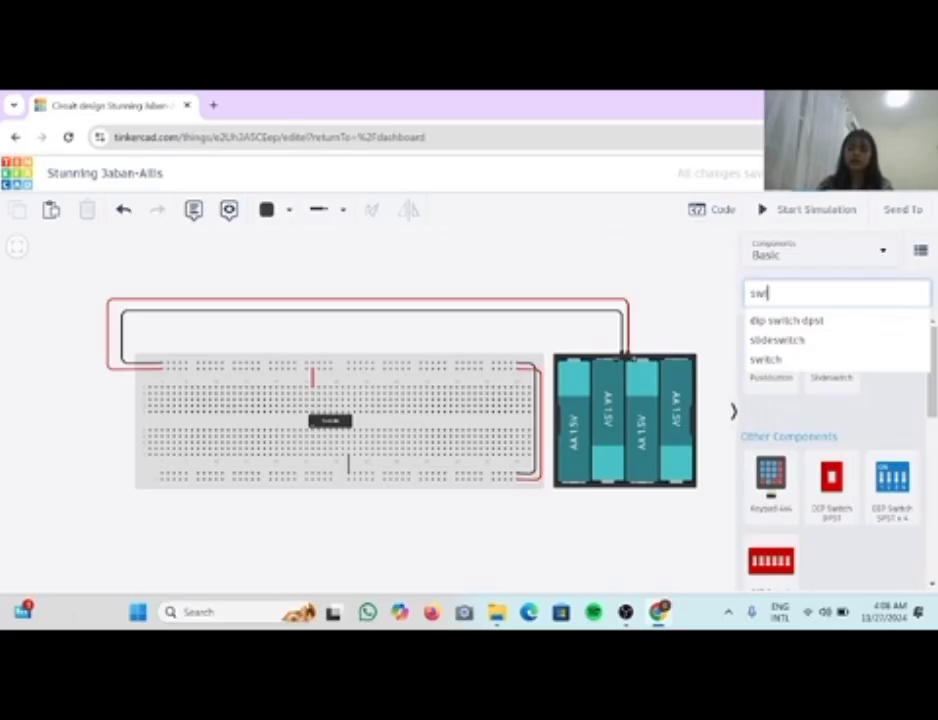
pyautogui.click(897, 490)
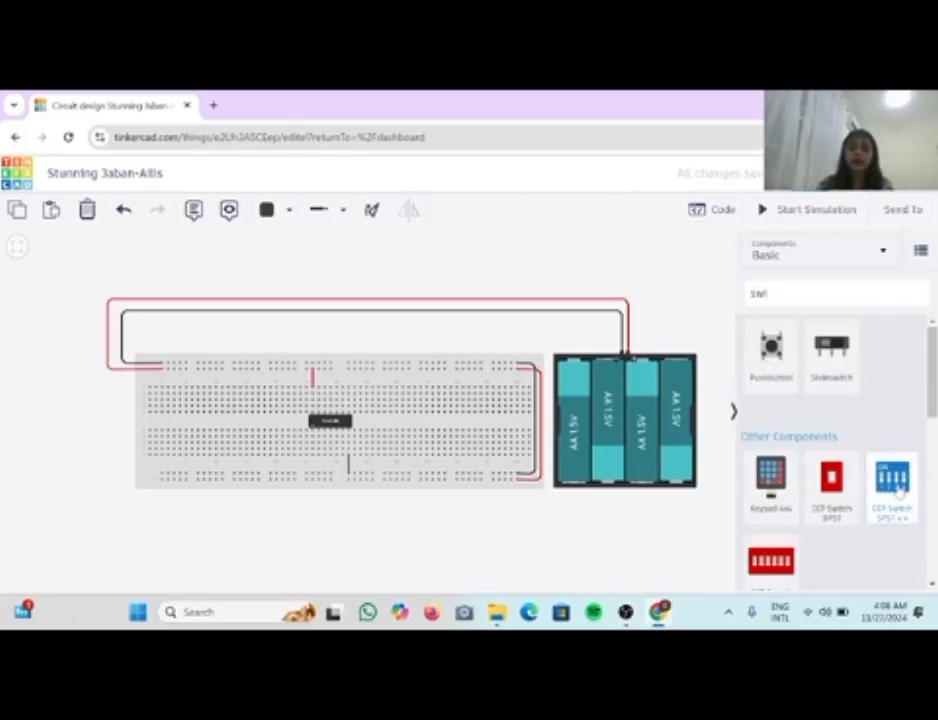
pyautogui.moveTo(897, 490); pyautogui.dragTo(241, 428)
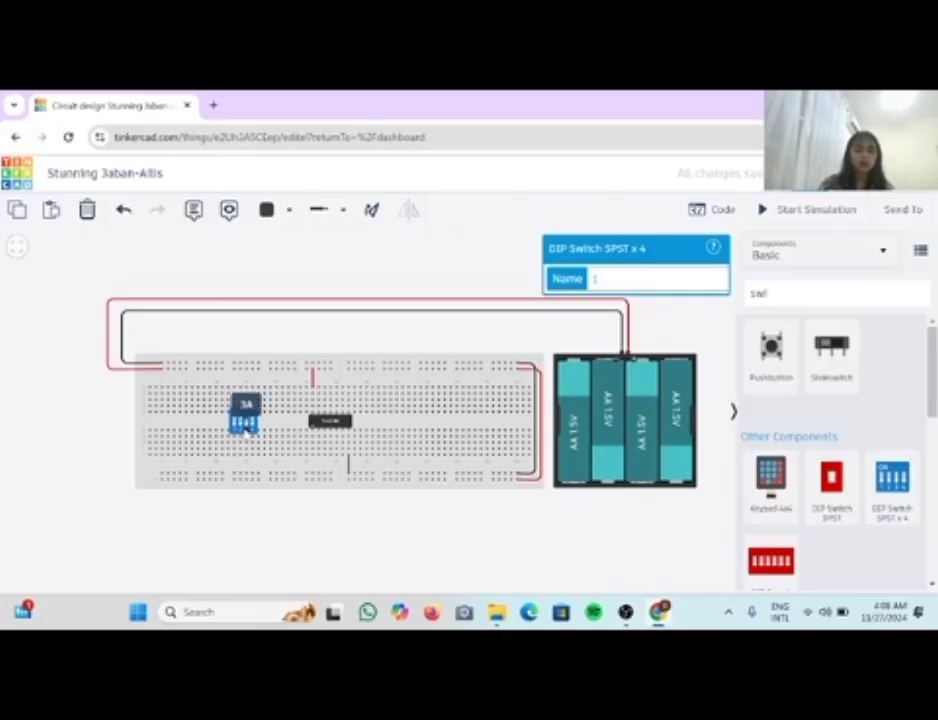
pyautogui.moveTo(243, 429); pyautogui.dragTo(246, 428)
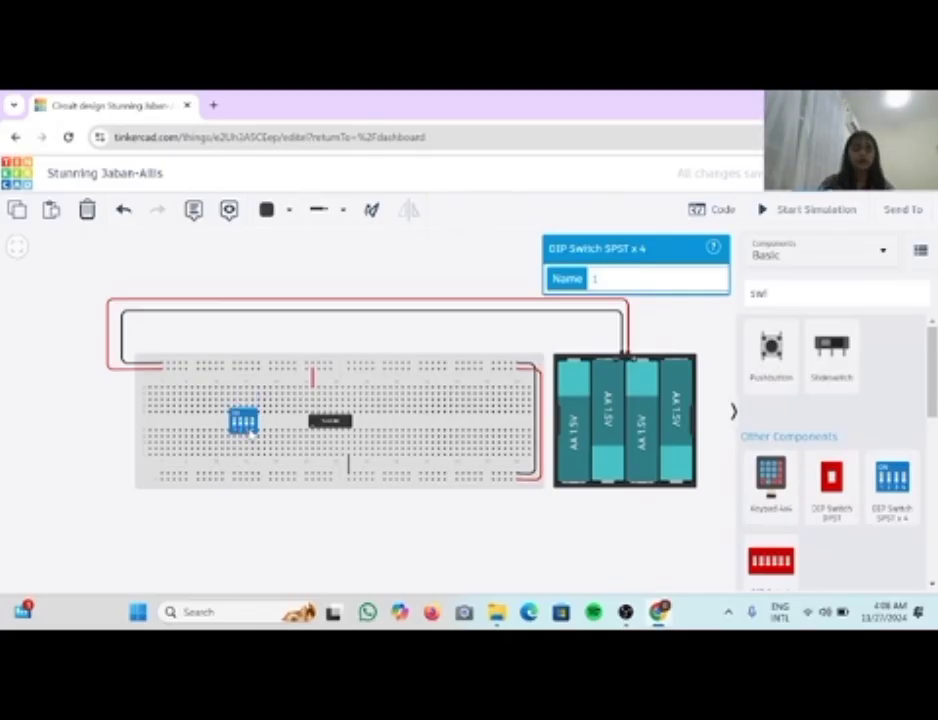